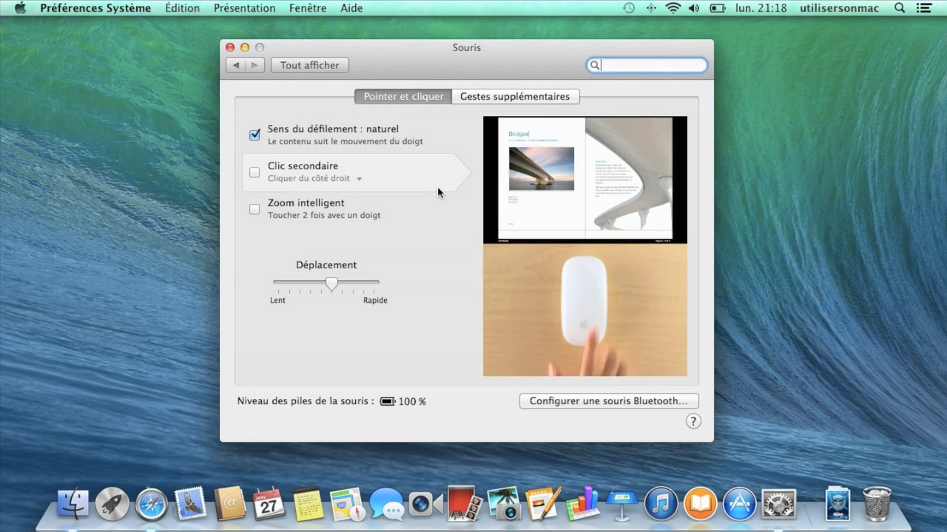
- Enable the mouse's Clic secondaire with the option Cliquer du côté droit and test it on the desktop
{"action": "left_click", "coordinate": [256, 174]}
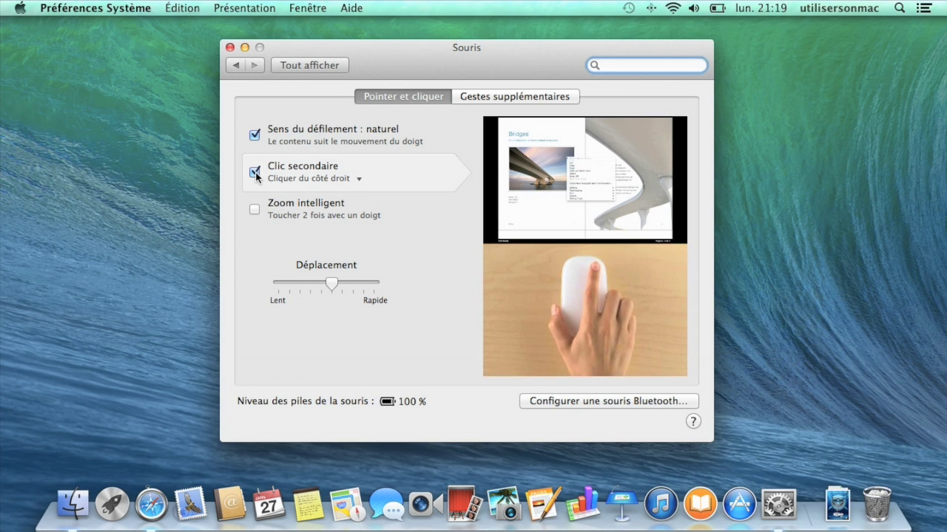
{"action": "left_click", "coordinate": [361, 178]}
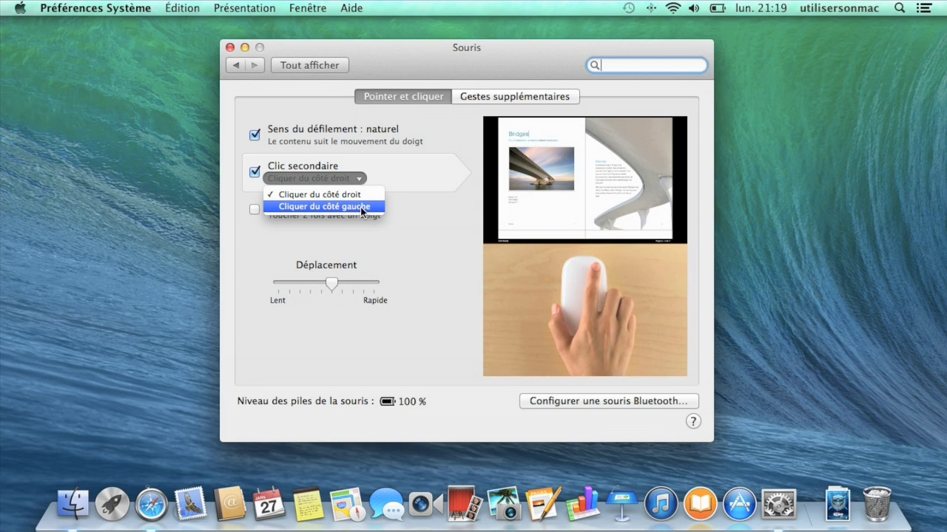
{"action": "left_click", "coordinate": [361, 194]}
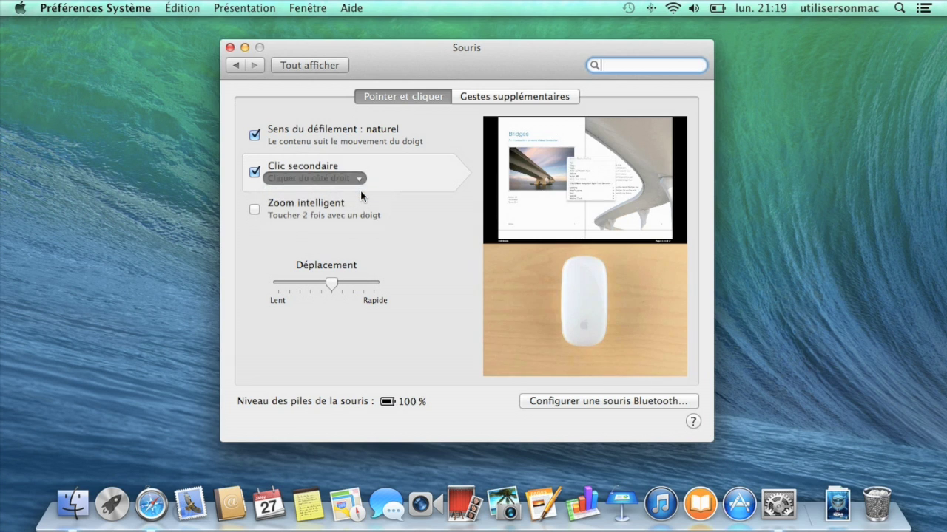
{"action": "right_click", "coordinate": [129, 184]}
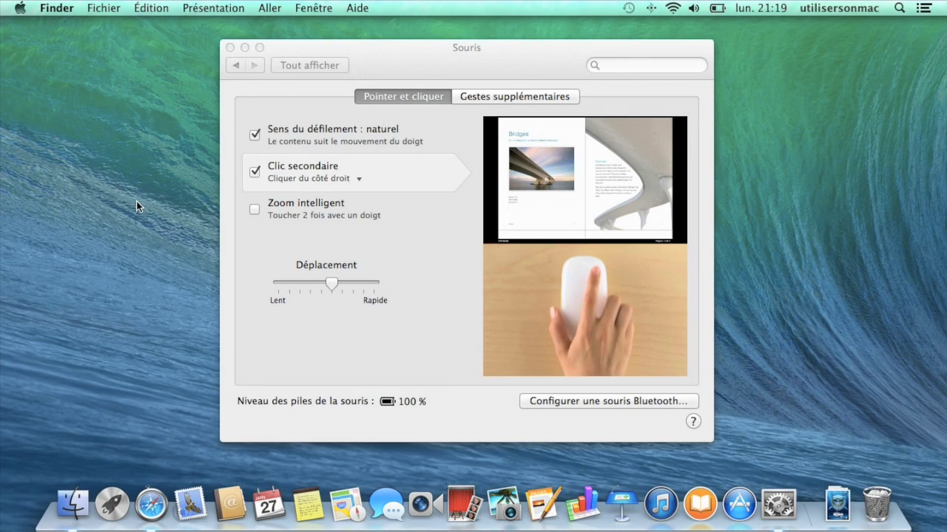
- Open the Trackpad preferences and test the two-finger secondary click on an empty area of the desktop
{"action": "left_click", "coordinate": [306, 64]}
{"action": "left_click", "coordinate": [307, 65]}
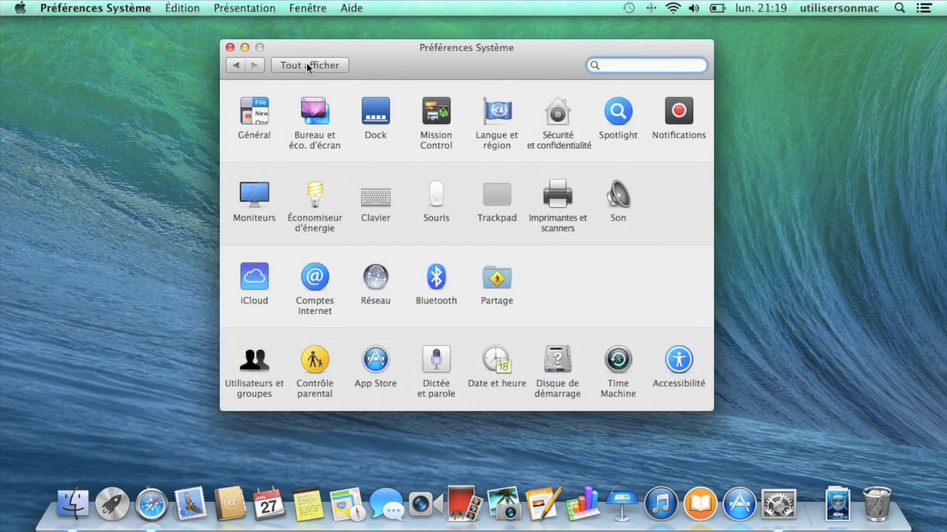
{"action": "left_click", "coordinate": [498, 196]}
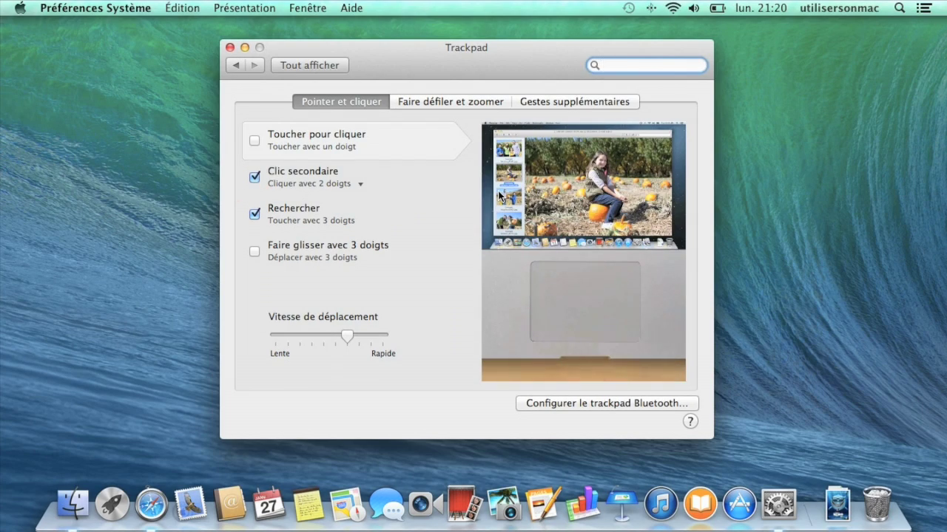
{"action": "right_click", "coordinate": [93, 190]}
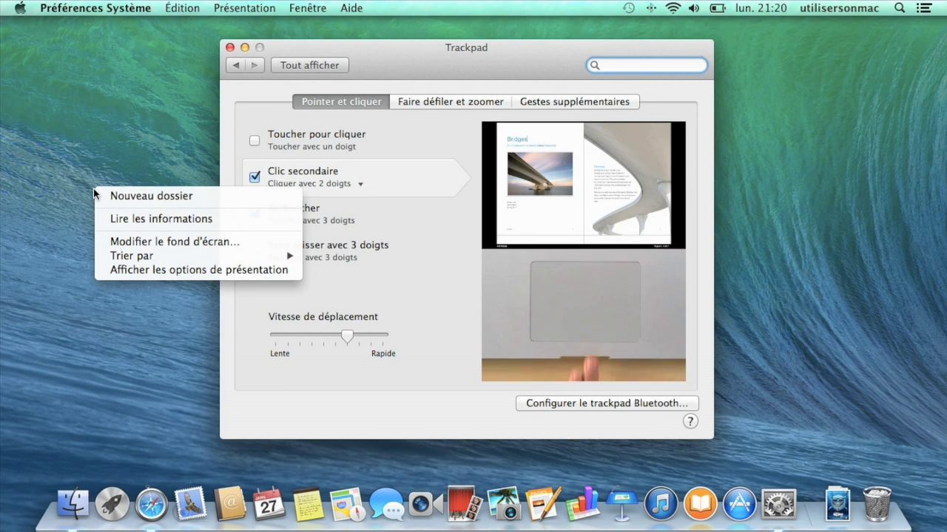
{"action": "left_click", "coordinate": [93, 190]}
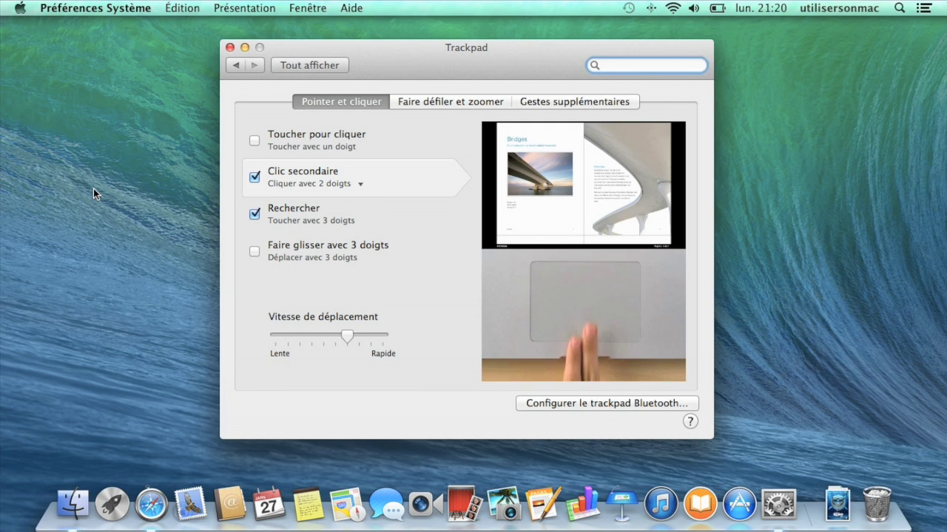
- Set the trackpad's Clic secondaire to Cliquer dans le coin inférieur droit and test it on the desktop
{"action": "left_click", "coordinate": [361, 184]}
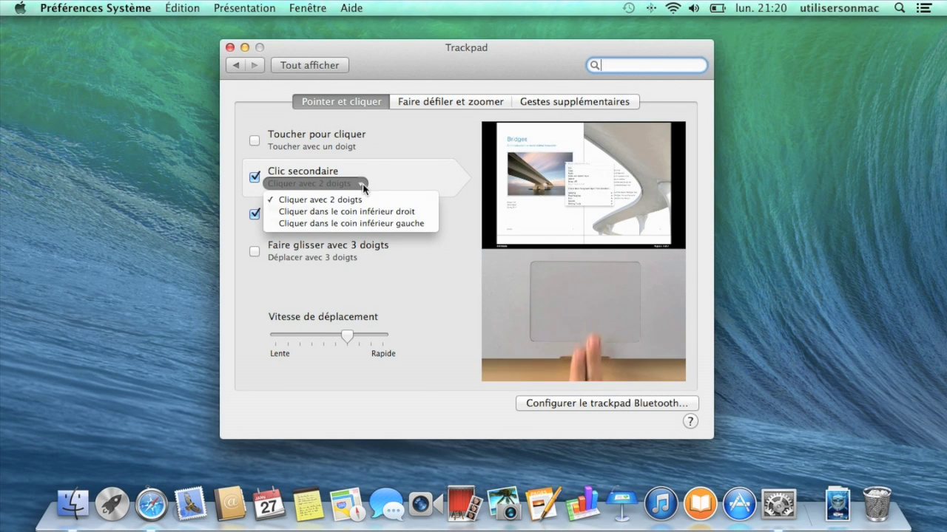
{"action": "left_click", "coordinate": [390, 210]}
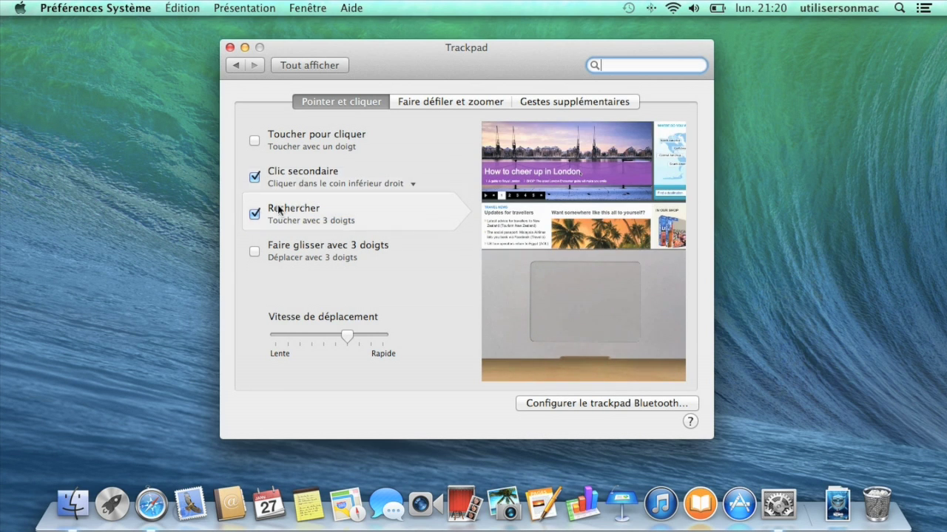
{"action": "right_click", "coordinate": [136, 220]}
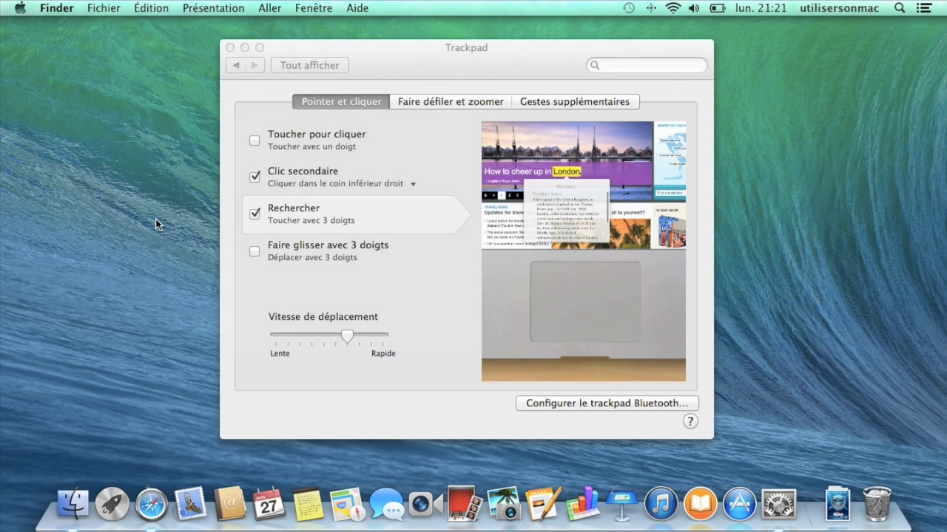
{"action": "left_click", "coordinate": [229, 47]}
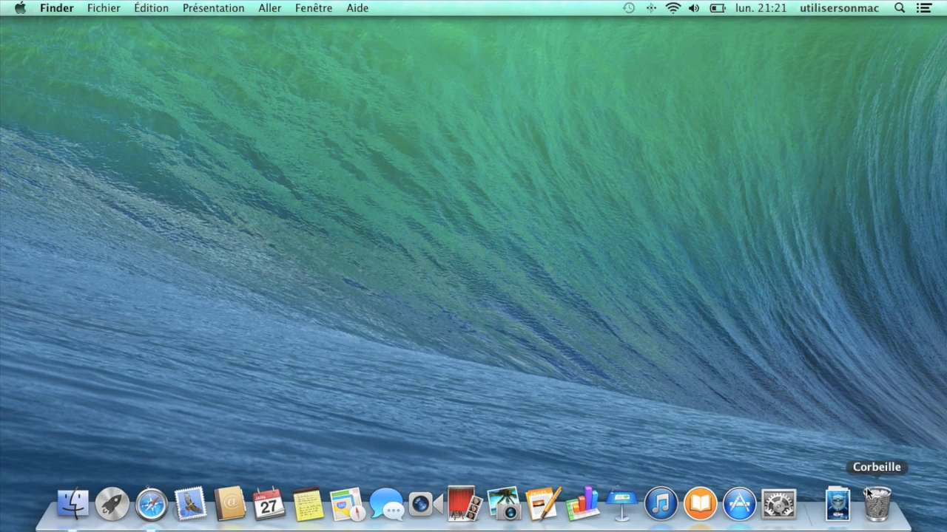
- Examine the commands offered for the Trash and the items it contains
{"action": "right_click", "coordinate": [879, 507]}
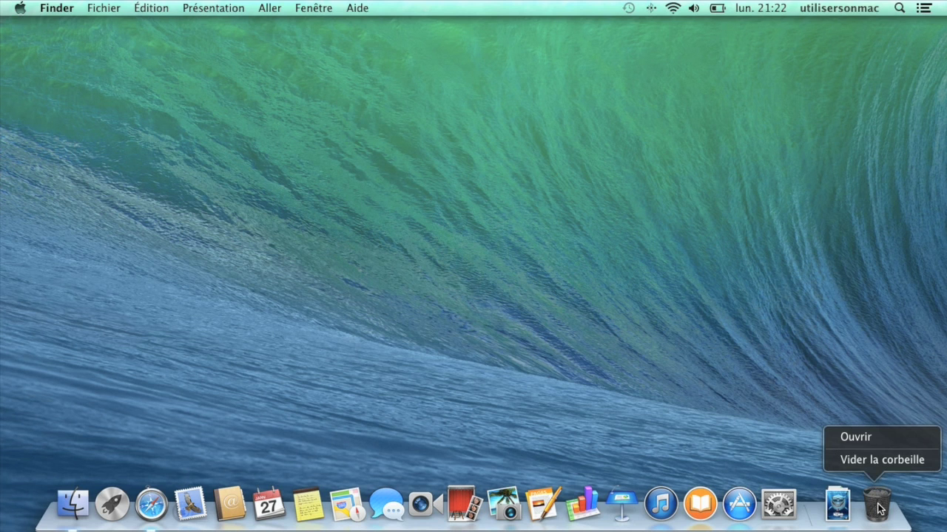
{"action": "left_click", "coordinate": [878, 508]}
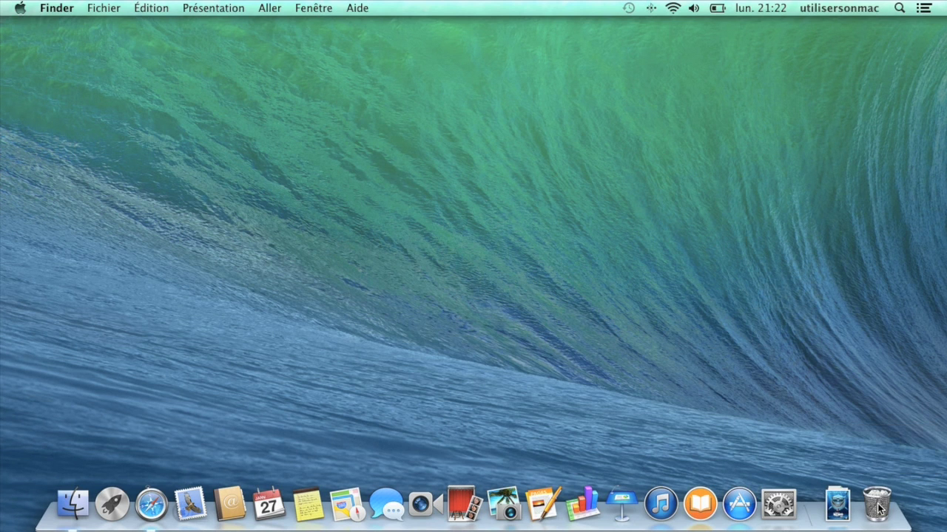
{"action": "left_click", "coordinate": [879, 507]}
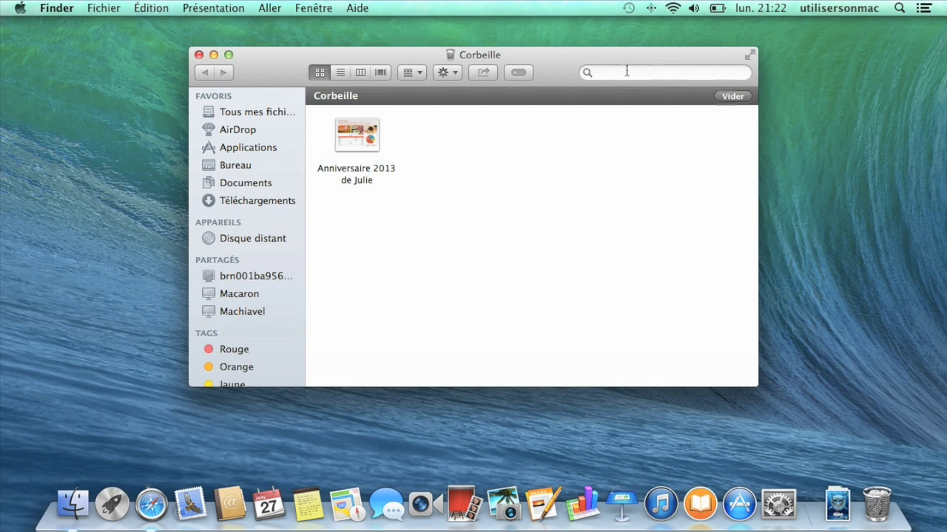
{"action": "left_click", "coordinate": [198, 54]}
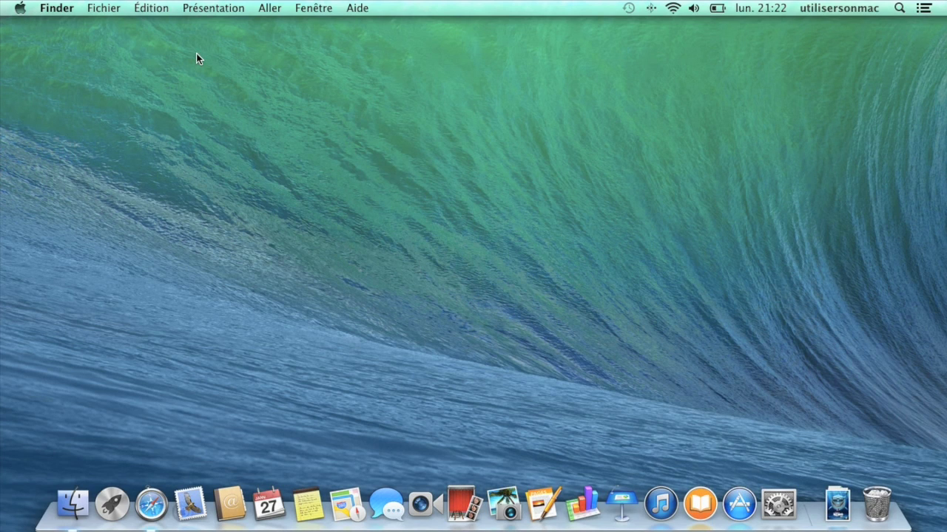
{"action": "left_click", "coordinate": [63, 10]}
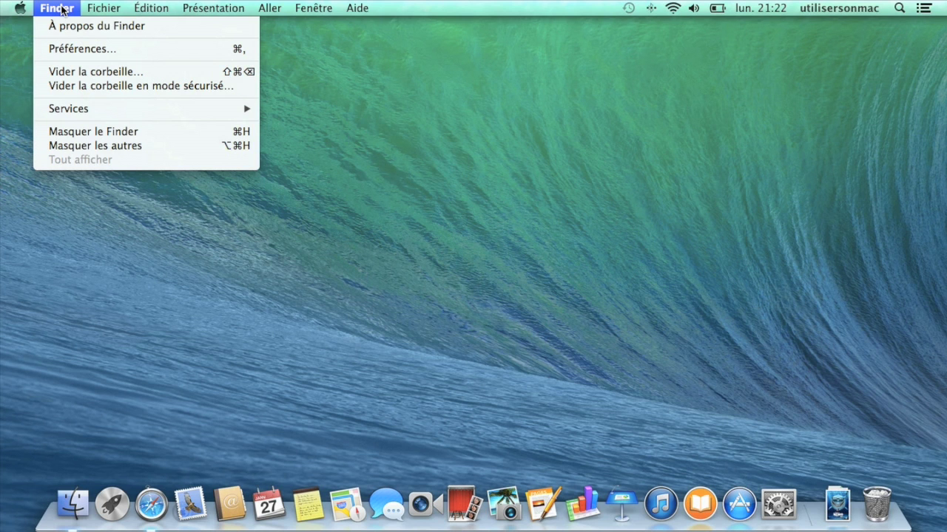
{"action": "left_click", "coordinate": [85, 72]}
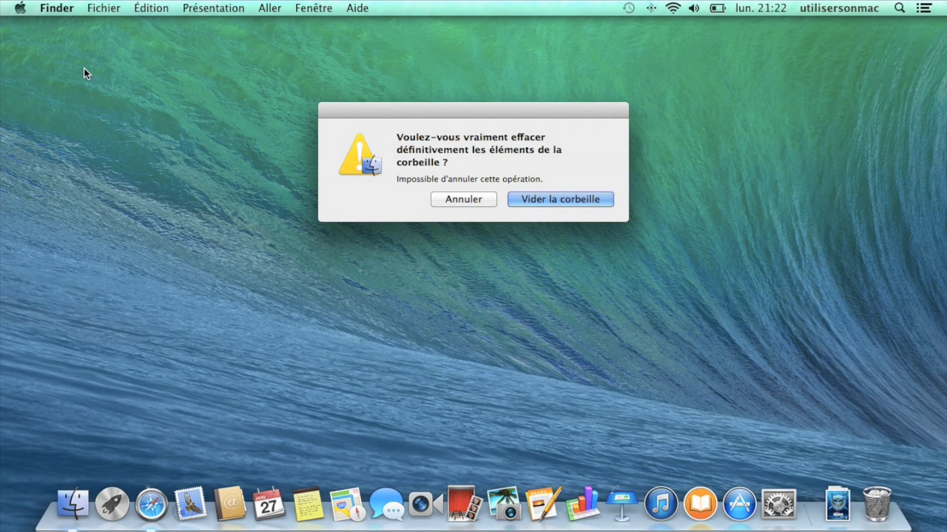
{"action": "left_click", "coordinate": [477, 195]}
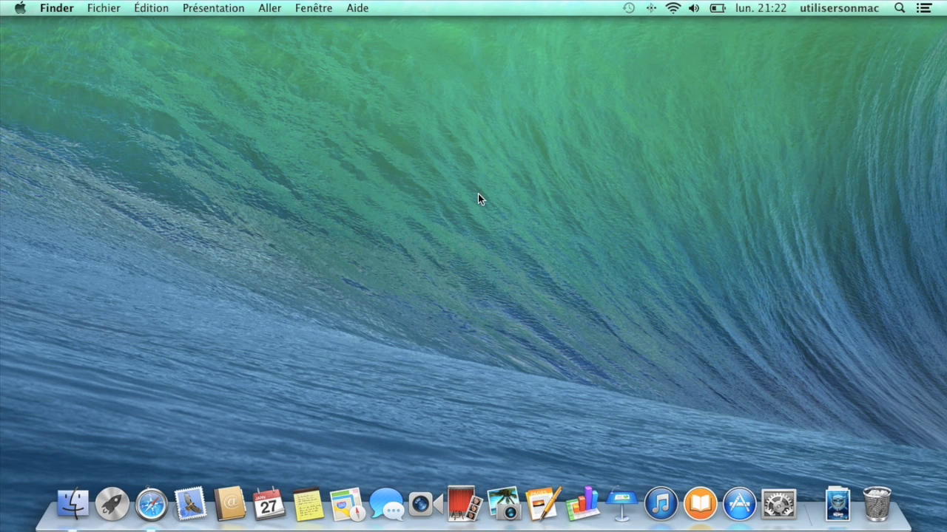
- Empty the Trash, permanently deleting its items
{"action": "left_click", "coordinate": [49, 5]}
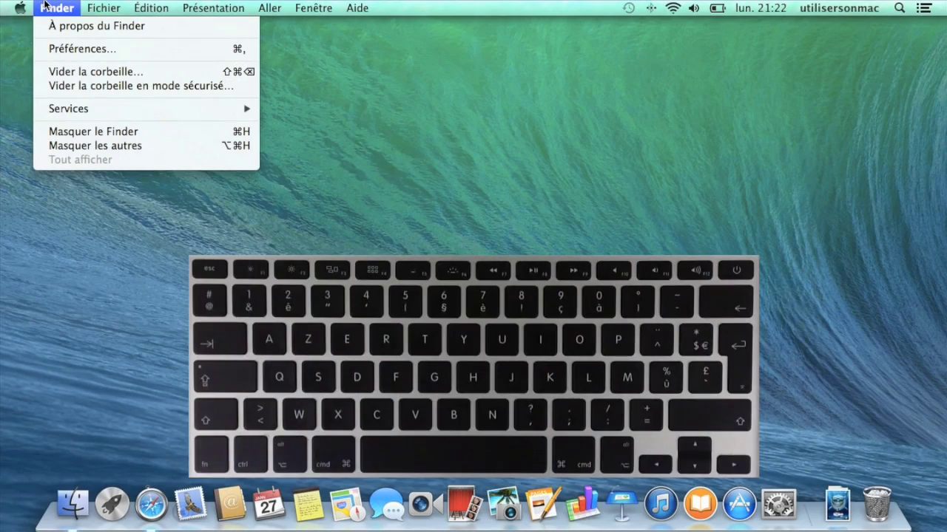
{"action": "left_click", "coordinate": [45, 6]}
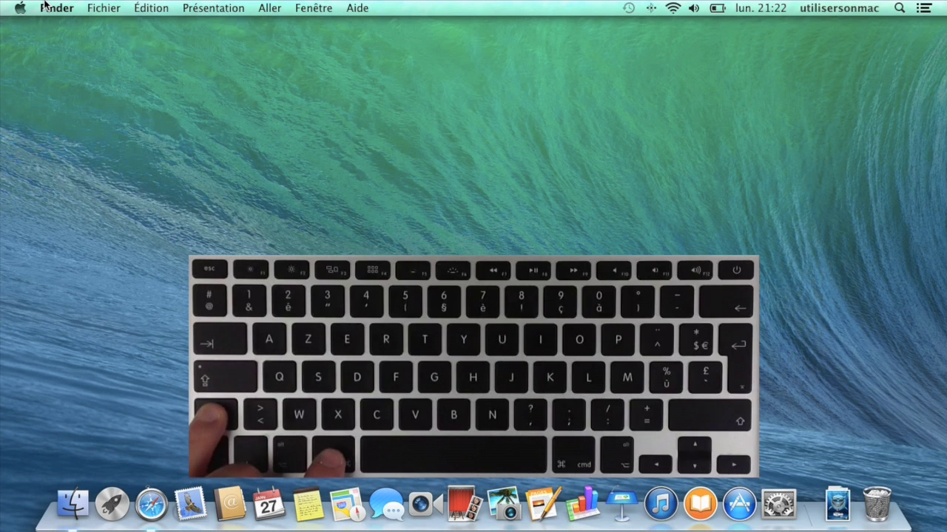
{"action": "key", "text": "shift+super+BackSpace"}
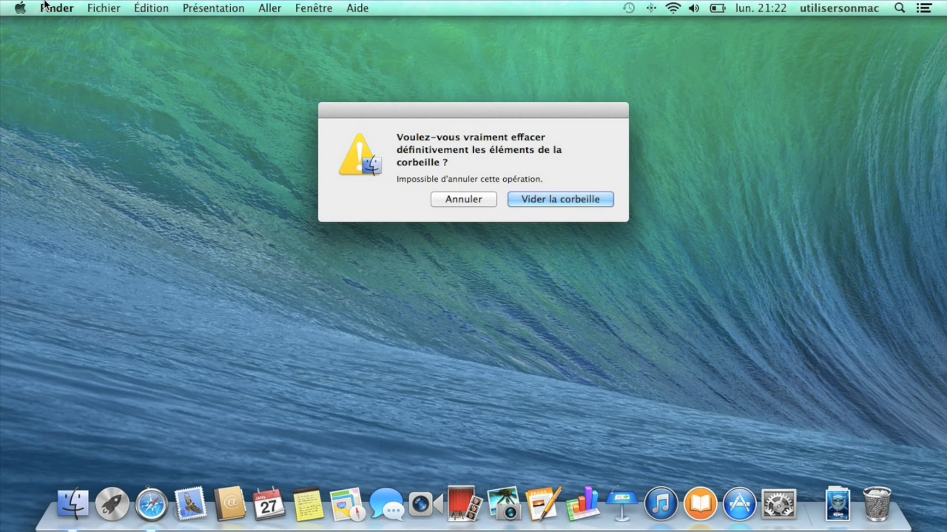
{"action": "key", "text": "Return"}
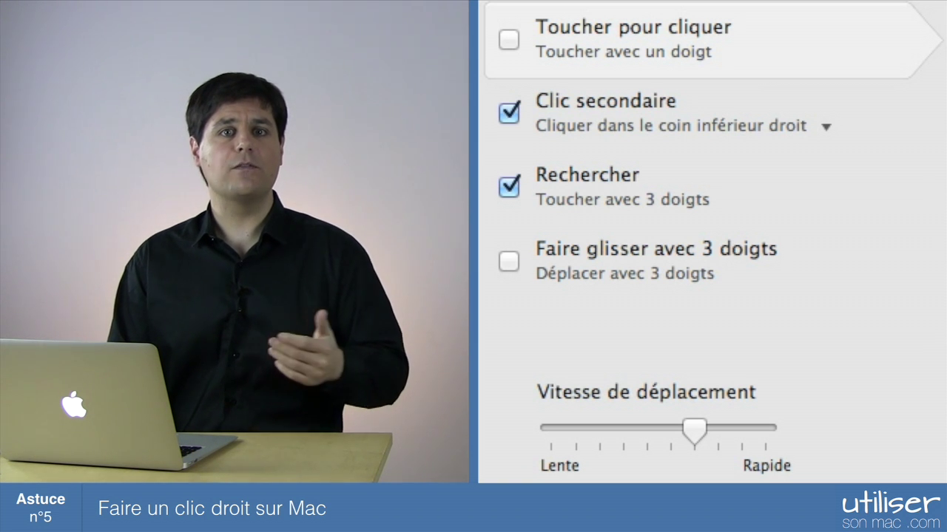
- Set the trackpad's Clic secondaire to Cliquer avec 2 doigts
{"action": "left_click", "coordinate": [831, 130]}
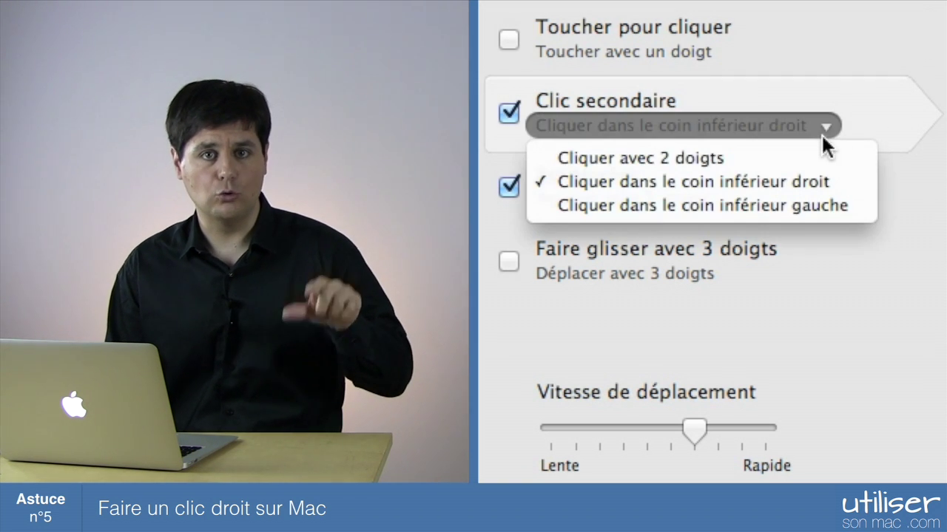
{"action": "left_click", "coordinate": [796, 158]}
{"action": "left_click", "coordinate": [727, 126]}
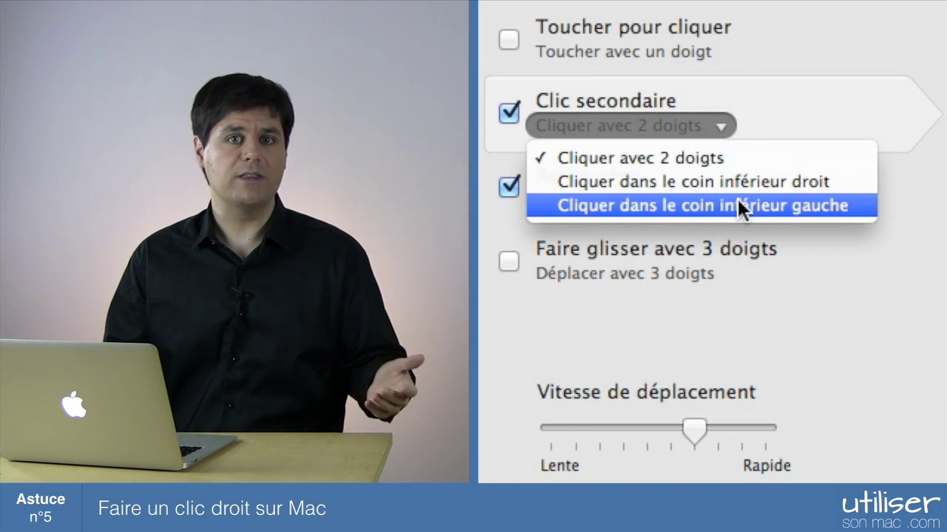
{"action": "left_click", "coordinate": [752, 49]}
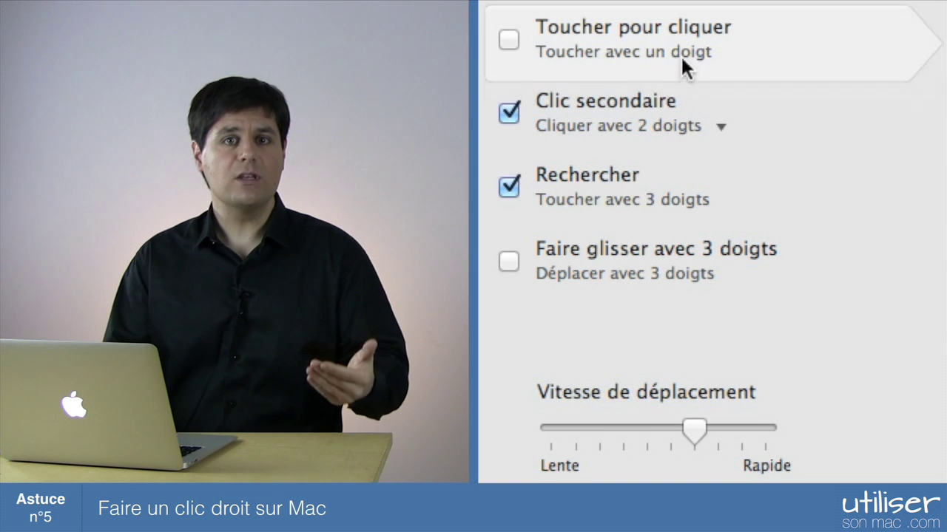
- Enable Toucher pour cliquer for the trackpad and bring up the desktop's contextual commands with a Control-modified secondary click
{"action": "left_click", "coordinate": [509, 41]}
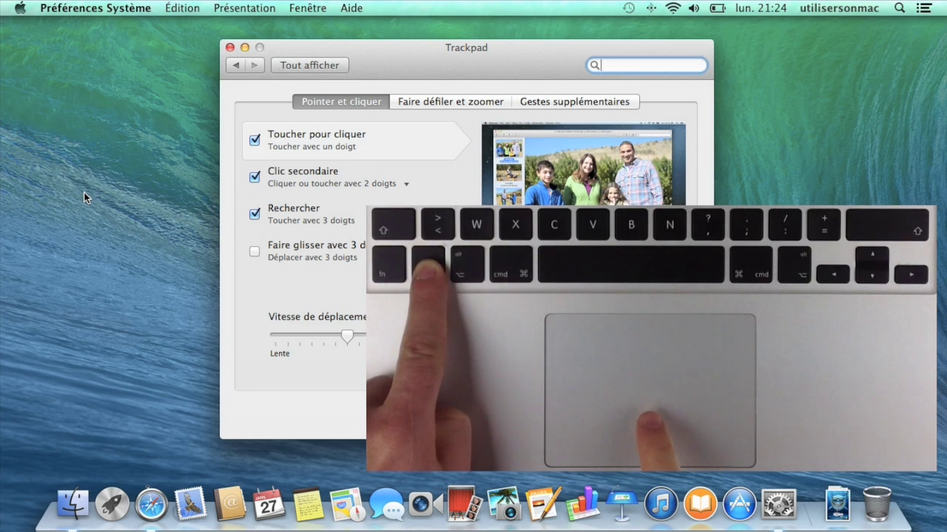
{"action": "left_click", "coordinate": [83, 194], "text": "ctrl"}
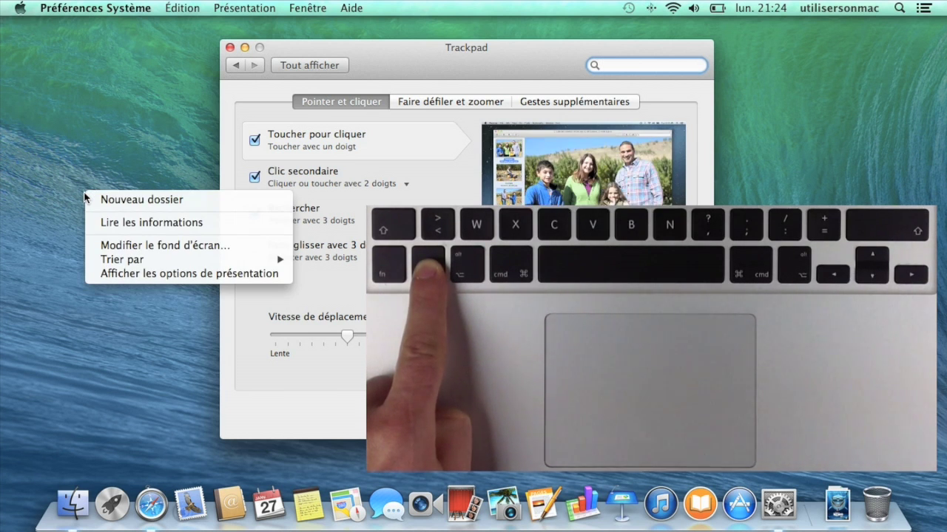